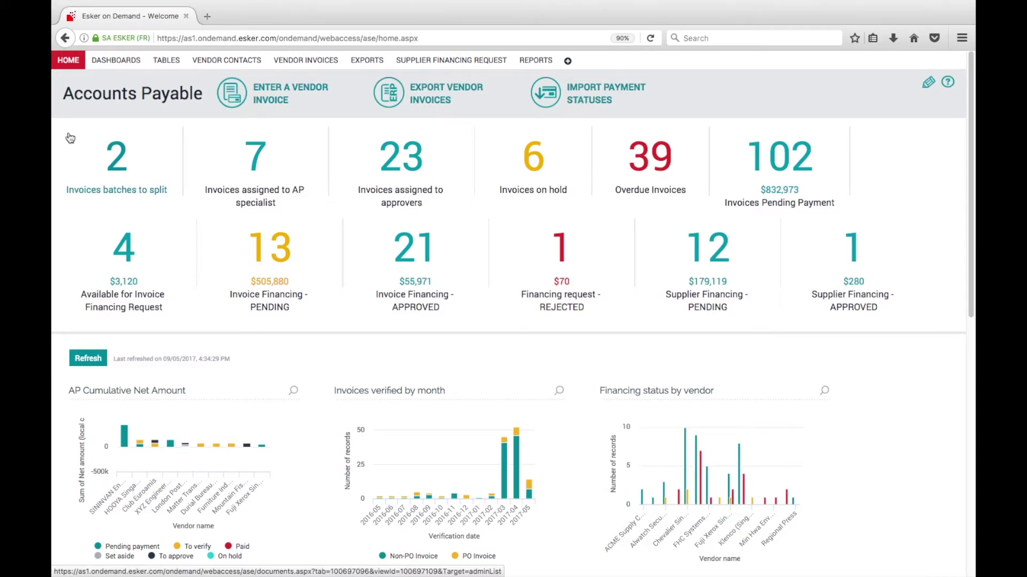
Step: Open APC Supplies Pte Ltd invoice APC0010 from the invoices assigned to the AP specialist
{"action": "scroll", "coordinate": [70, 138], "scroll_direction": "down", "scroll_amount": 6}
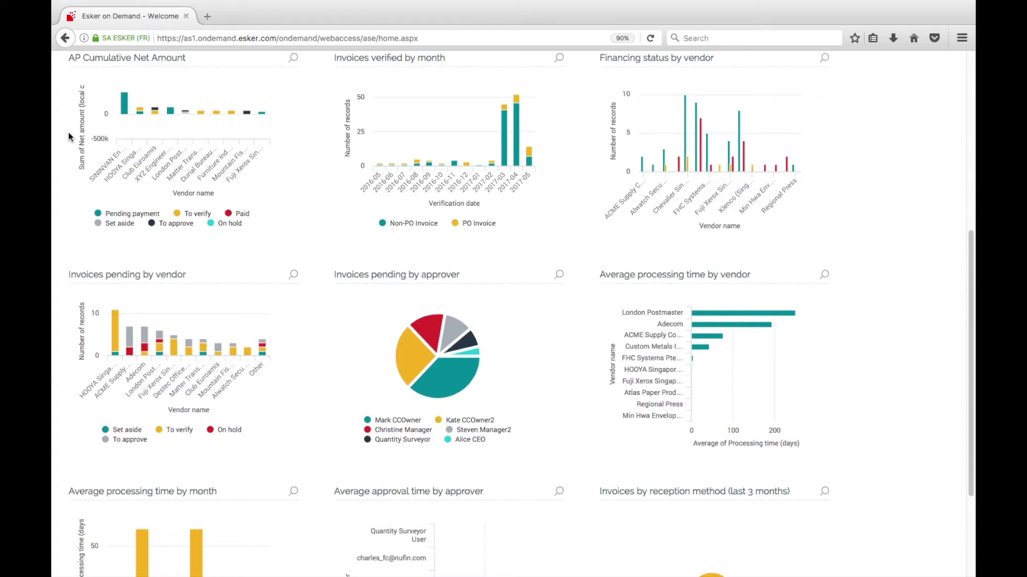
{"action": "scroll", "coordinate": [69, 137], "scroll_direction": "up", "scroll_amount": 6}
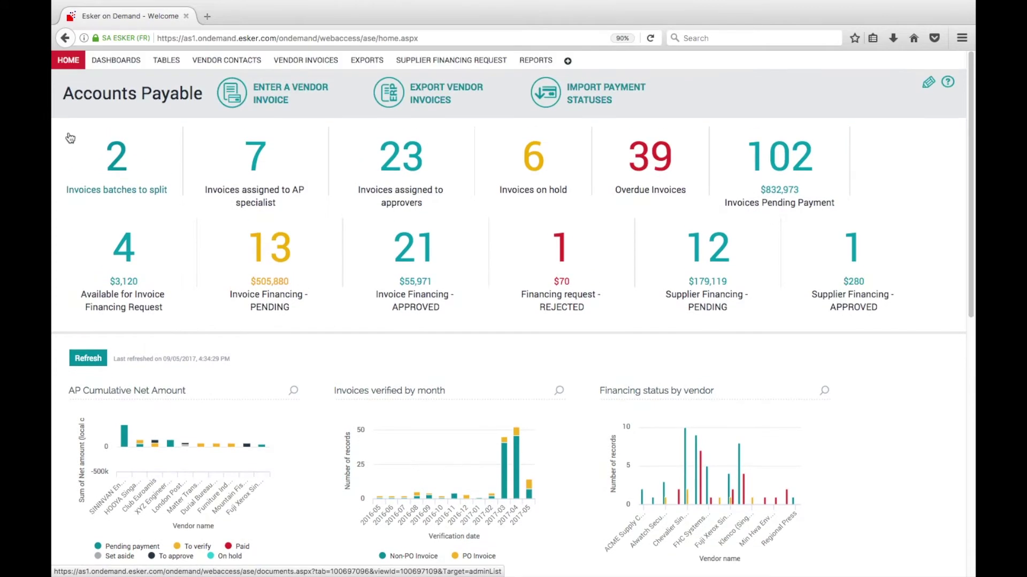
{"action": "left_click", "coordinate": [254, 171]}
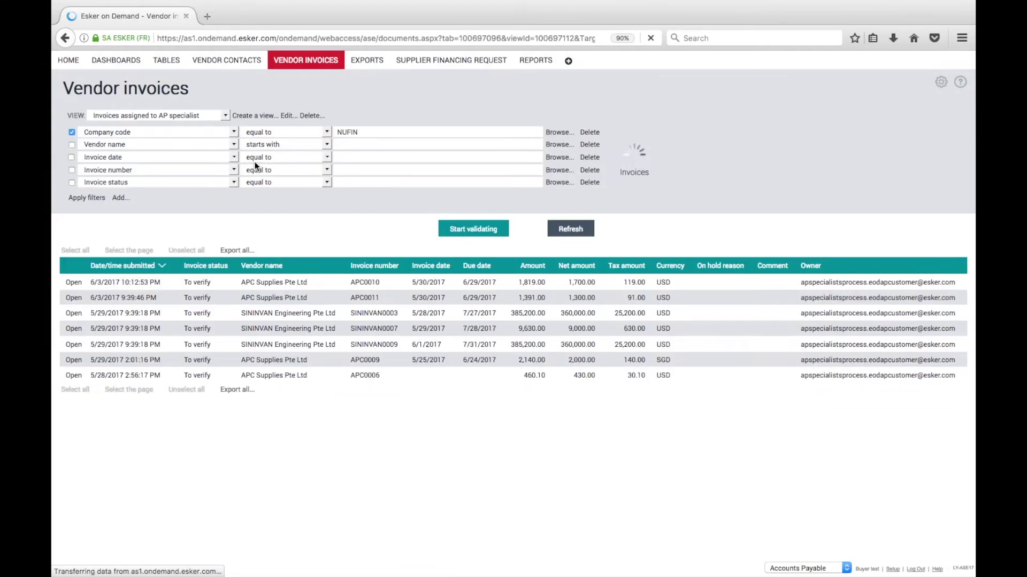
{"action": "left_click", "coordinate": [265, 283]}
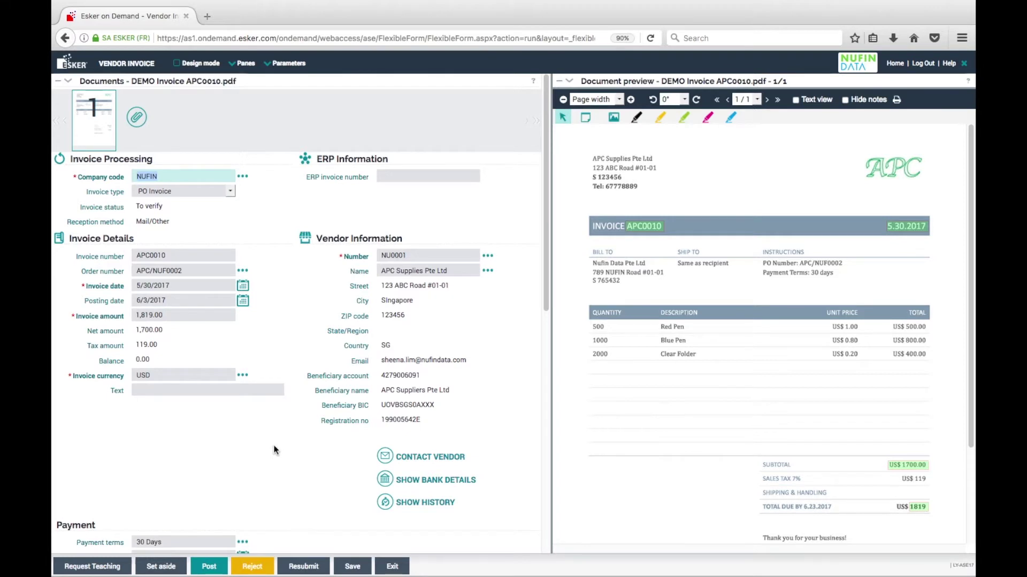
Step: Compare the invoice number, invoice date and invoice amount with the document preview, and review the payment and vendor details
{"action": "left_click", "coordinate": [188, 257]}
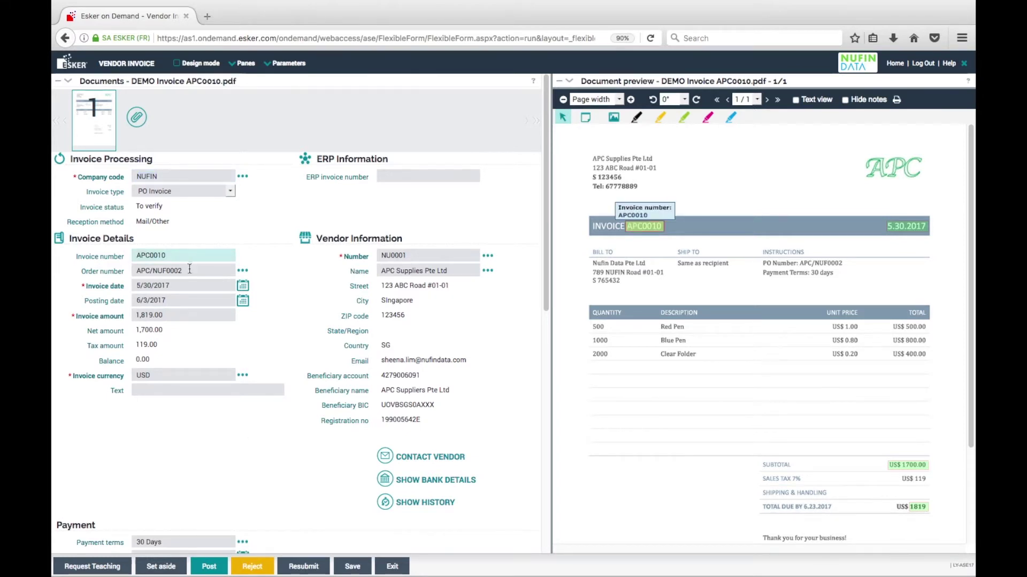
{"action": "left_click", "coordinate": [187, 286]}
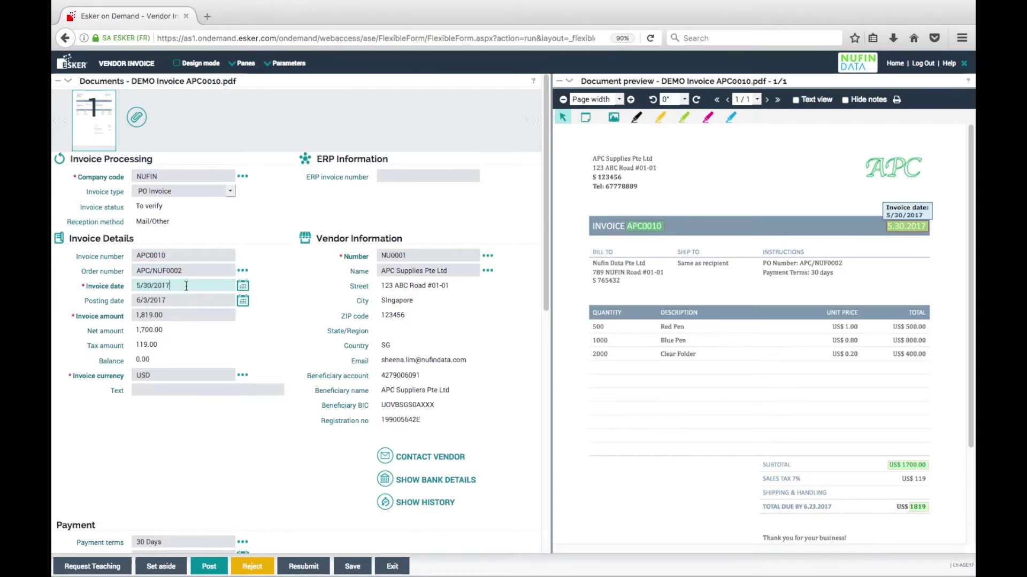
{"action": "left_click", "coordinate": [184, 314]}
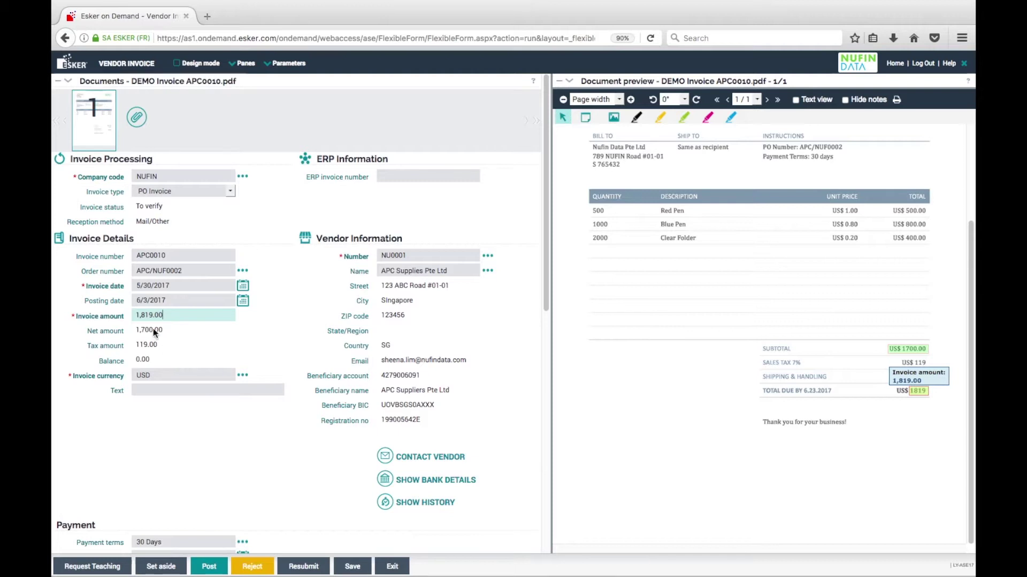
{"action": "scroll", "coordinate": [154, 346], "scroll_direction": "down", "scroll_amount": 5}
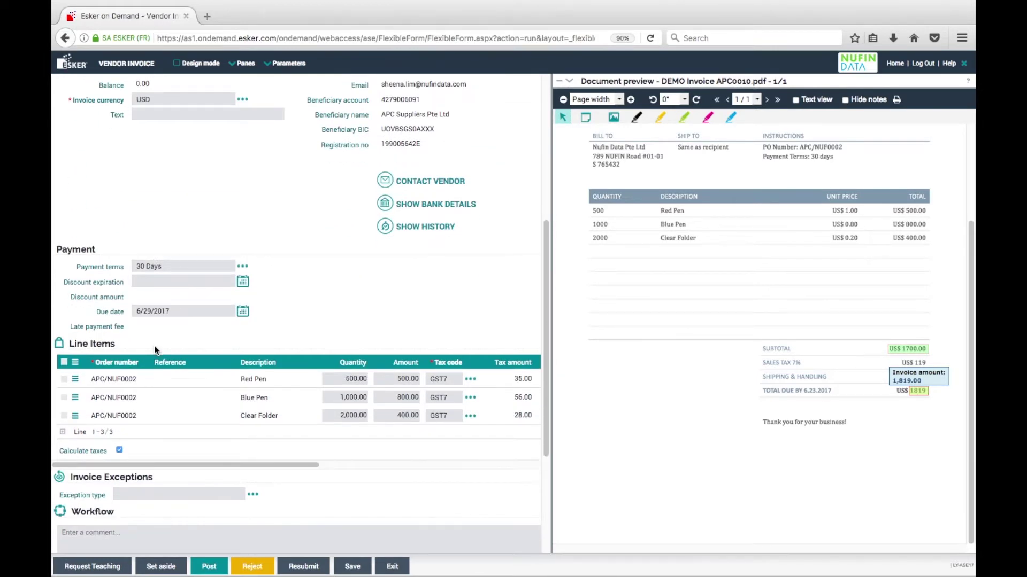
{"action": "scroll", "coordinate": [154, 346], "scroll_direction": "up", "scroll_amount": 4}
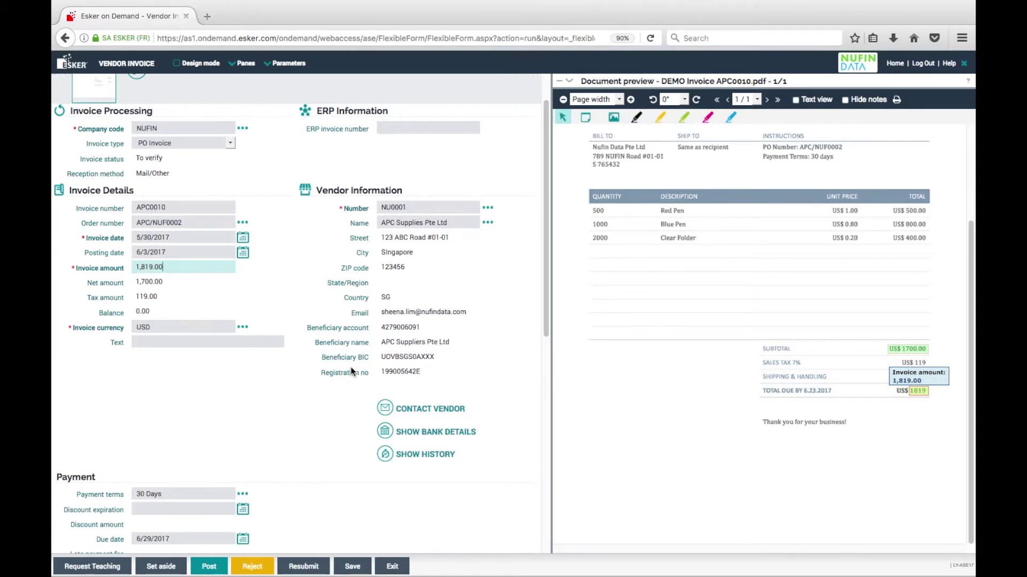
{"action": "scroll", "coordinate": [351, 367], "scroll_direction": "down", "scroll_amount": 4}
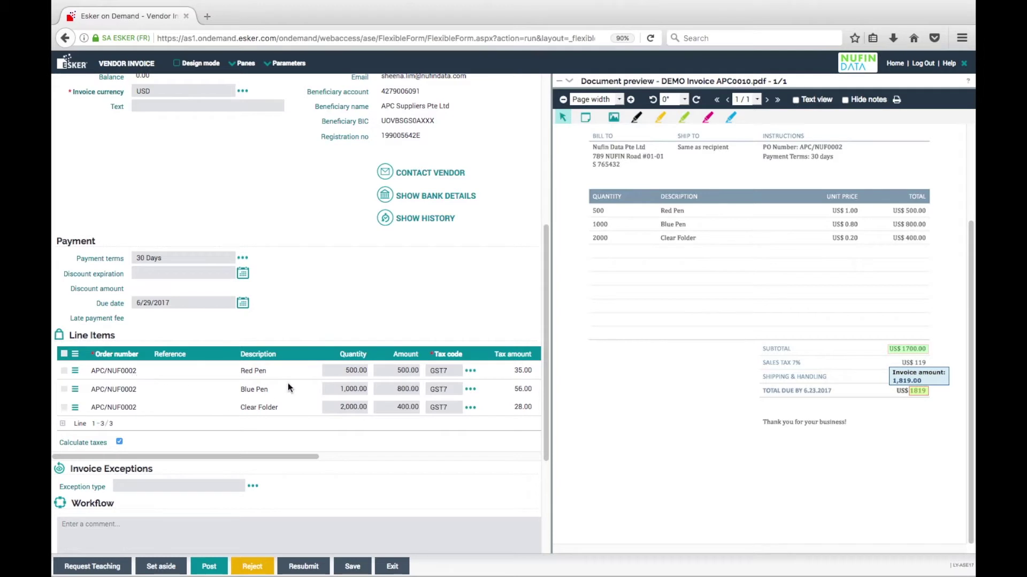
Step: Check the Red Pen line item's quantity and amount against the document preview and review the line's remaining columns
{"action": "left_click", "coordinate": [352, 371]}
{"action": "left_click", "coordinate": [402, 375]}
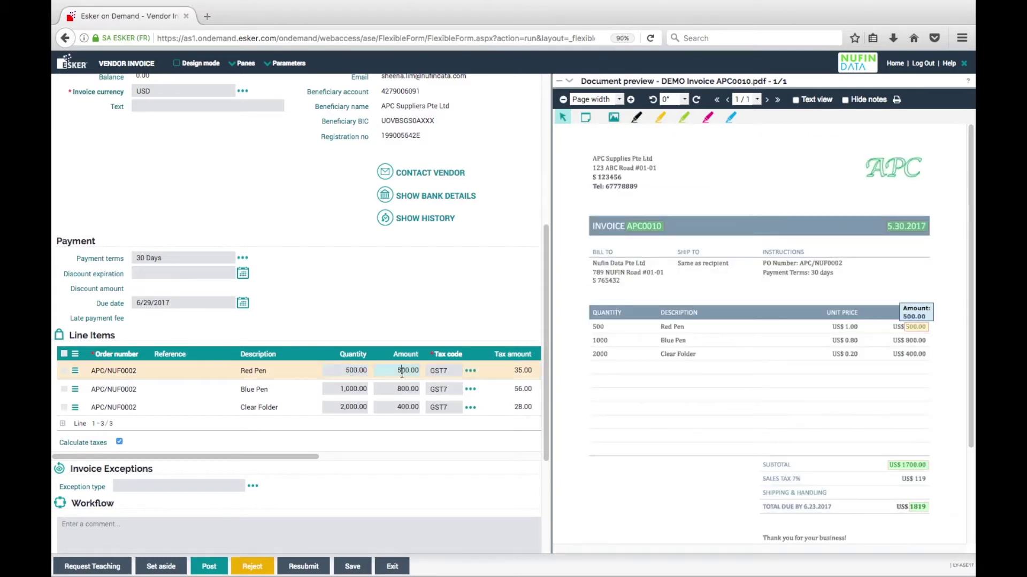
{"action": "scroll", "coordinate": [402, 375], "scroll_direction": "right", "scroll_amount": 5}
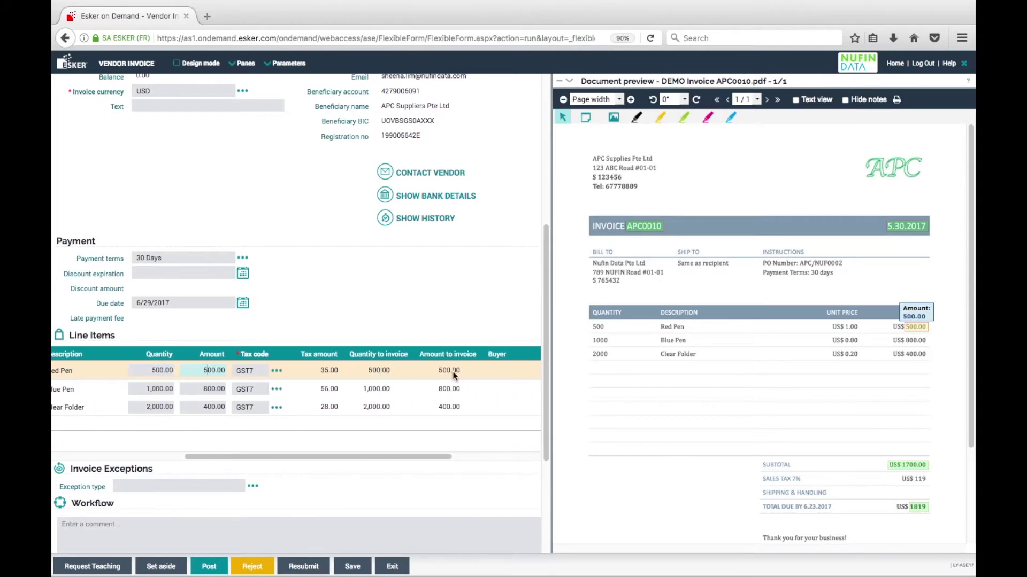
{"action": "scroll", "coordinate": [371, 387], "scroll_direction": "left", "scroll_amount": 5}
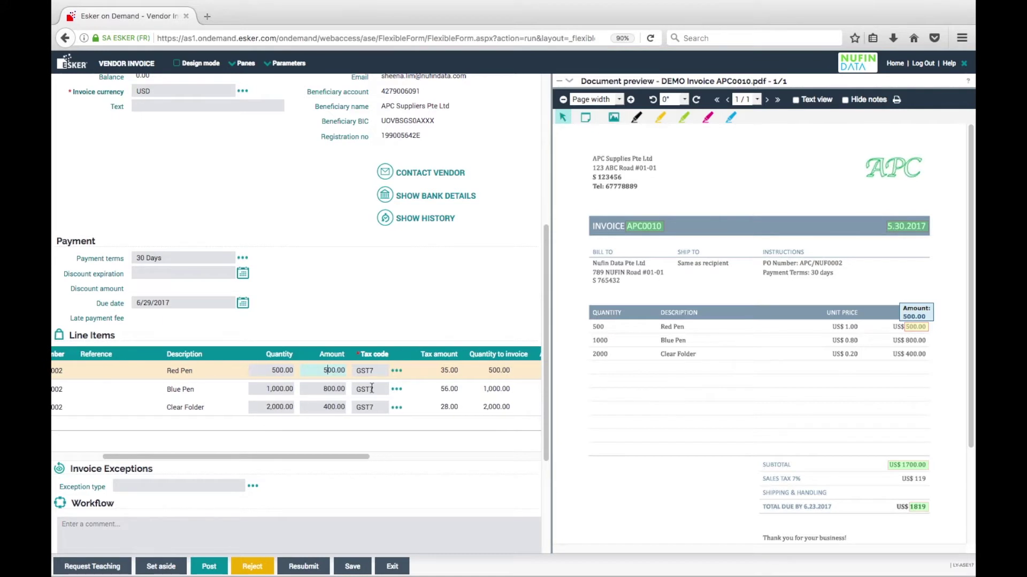
{"action": "scroll", "coordinate": [372, 391], "scroll_direction": "left", "scroll_amount": 1}
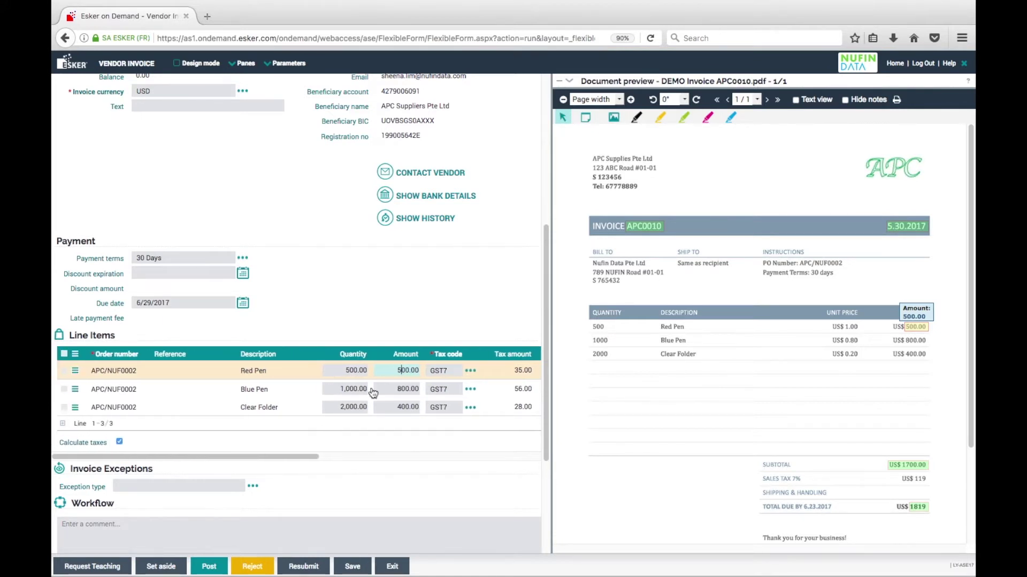
{"action": "scroll", "coordinate": [373, 393], "scroll_direction": "up", "scroll_amount": 4}
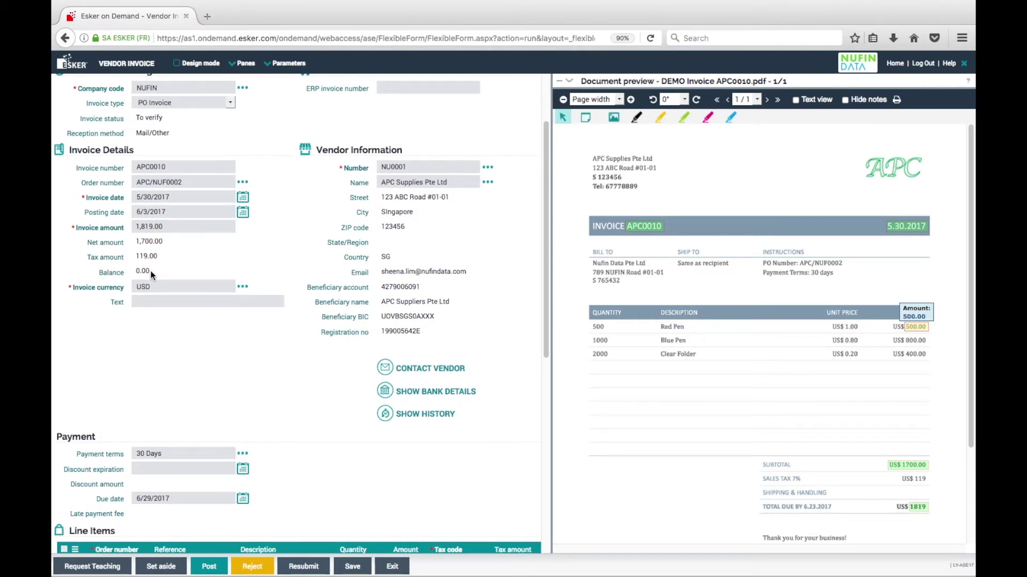
{"action": "left_click", "coordinate": [209, 568]}
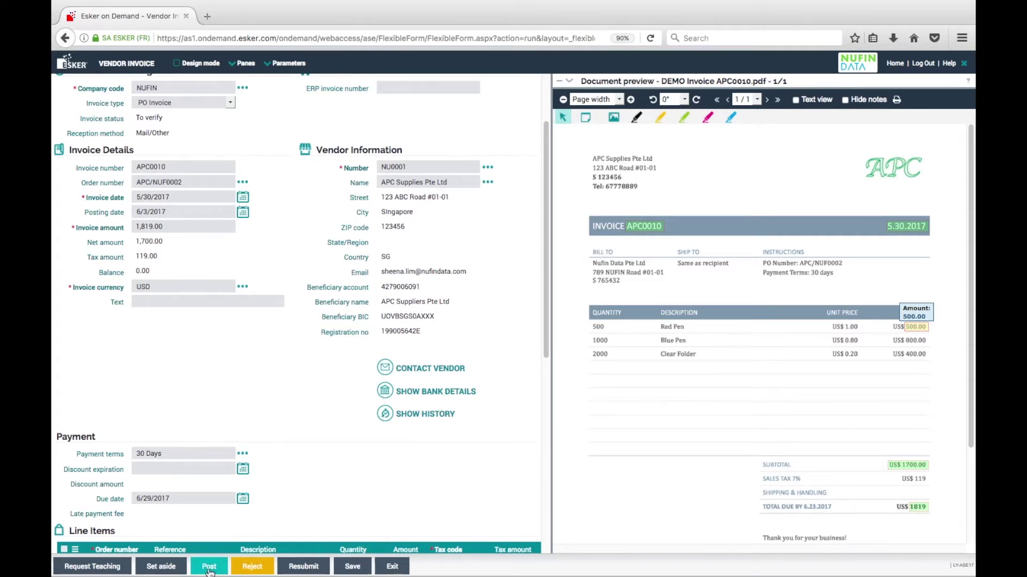
{"action": "scroll", "coordinate": [227, 482], "scroll_direction": "down", "scroll_amount": 1}
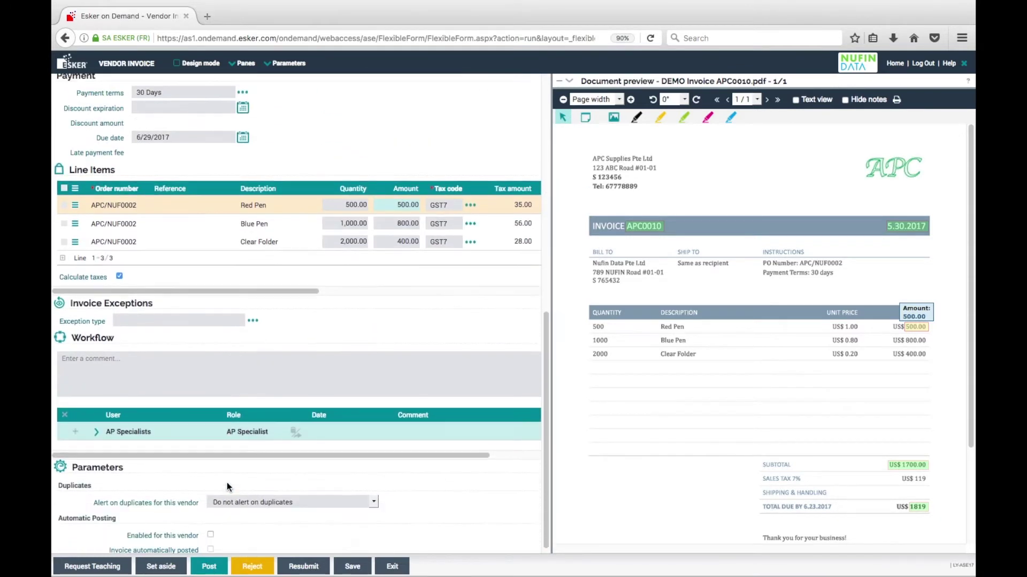
{"action": "left_click", "coordinate": [76, 432]}
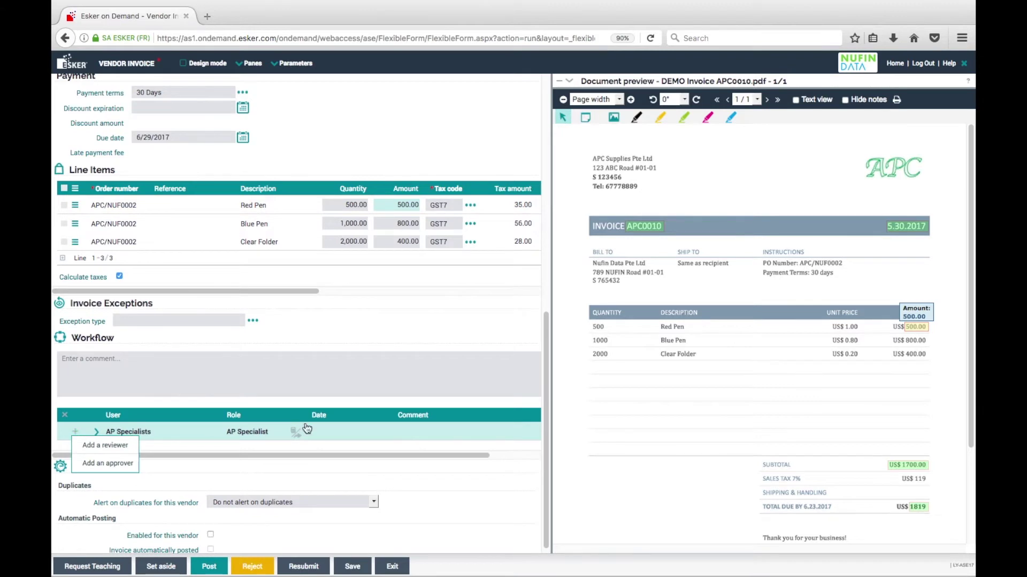
Step: Set the Red Pen line item's quantity and amount to 501 and check the invoice balance
{"action": "left_click", "coordinate": [357, 205]}
{"action": "key", "text": "BackSpace"}
{"action": "type", "text": "1"}
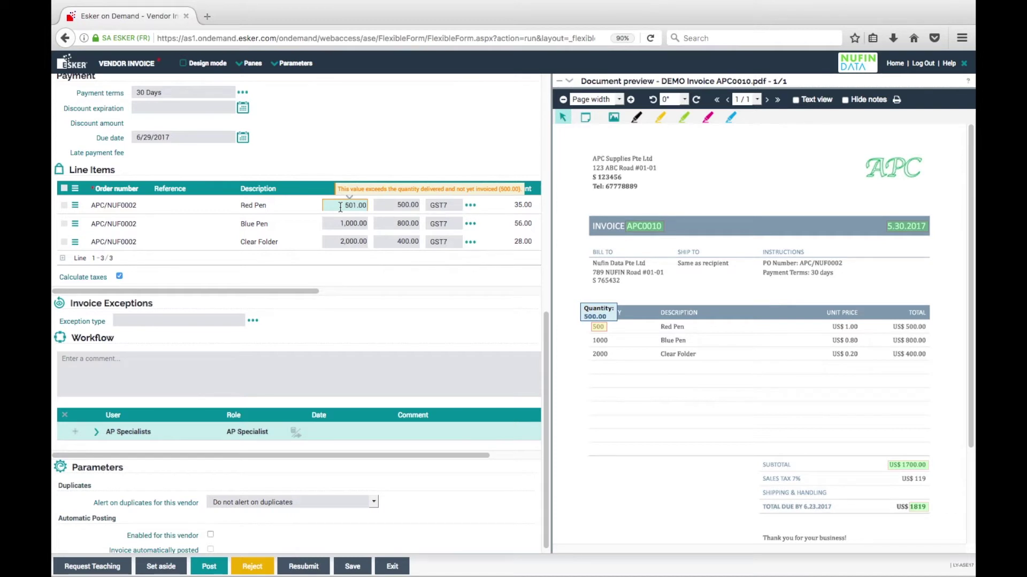
{"action": "left_click", "coordinate": [409, 204]}
{"action": "key", "text": "BackSpace"}
{"action": "type", "text": "1"}
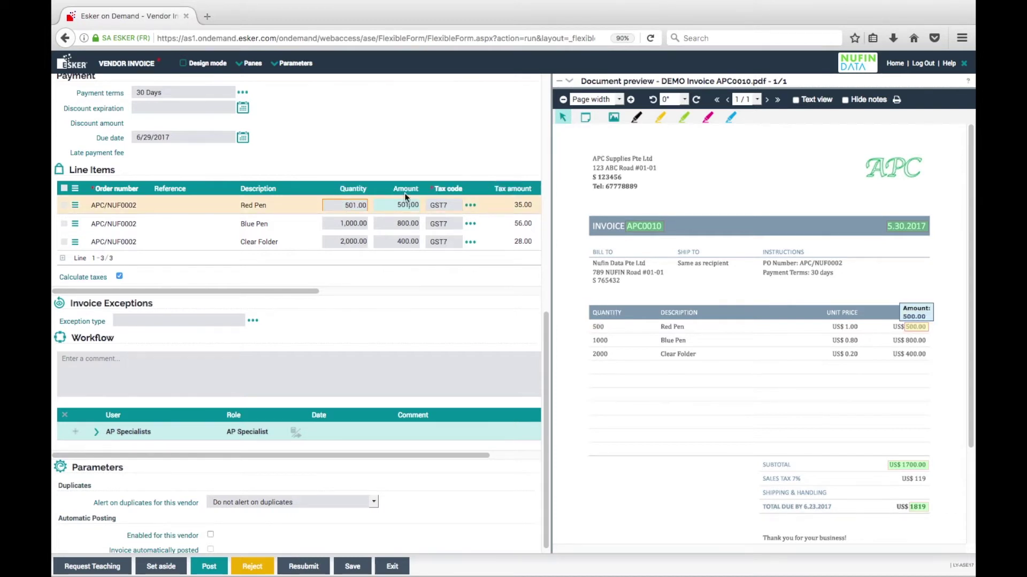
{"action": "scroll", "coordinate": [403, 155], "scroll_direction": "up", "scroll_amount": 3}
{"action": "scroll", "coordinate": [403, 158], "scroll_direction": "up", "scroll_amount": 3}
{"action": "mouse_move", "coordinate": [228, 140]}
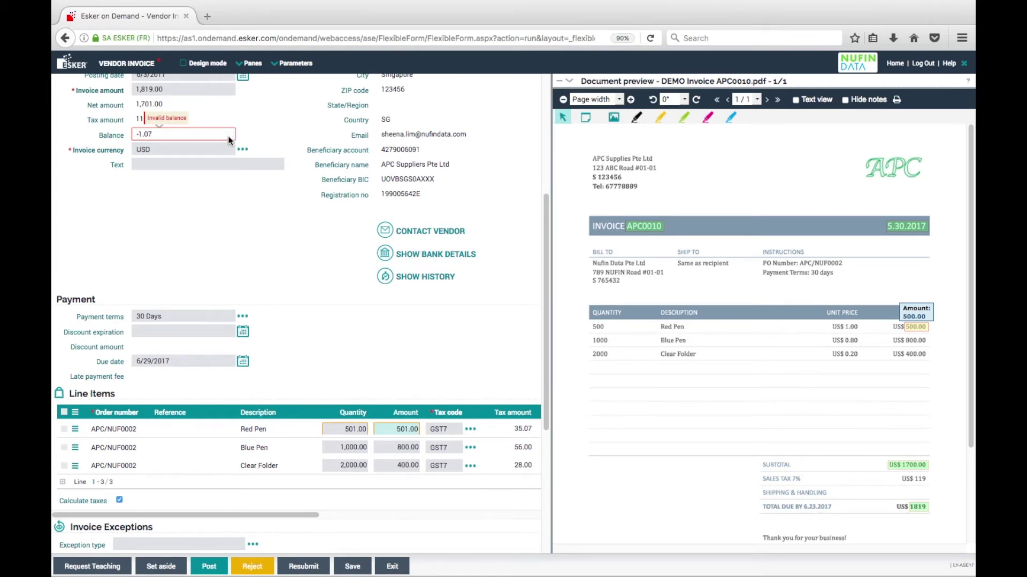
Step: Restore the Red Pen line item's quantity and amount to 500
{"action": "left_click", "coordinate": [356, 429]}
{"action": "key", "text": "BackSpace"}
{"action": "type", "text": "0"}
{"action": "left_click", "coordinate": [379, 381]}
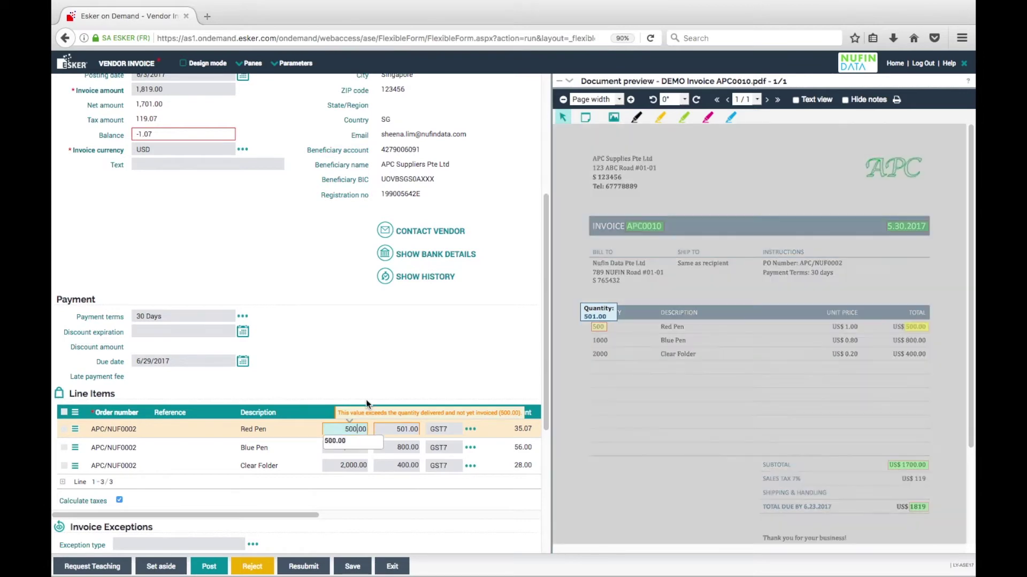
{"action": "left_click", "coordinate": [408, 429]}
{"action": "key", "text": "BackSpace"}
{"action": "type", "text": "0"}
{"action": "left_click", "coordinate": [396, 345]}
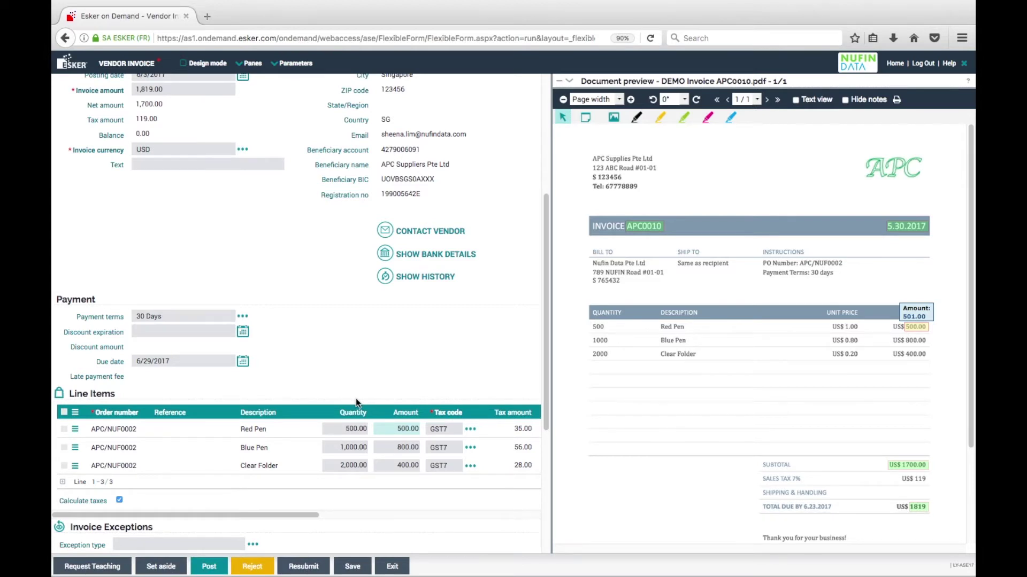
Step: Enter the workflow comment "For your approval" and add the FC user as an approver after AP Specialists
{"action": "scroll", "coordinate": [355, 400], "scroll_direction": "down", "scroll_amount": 3}
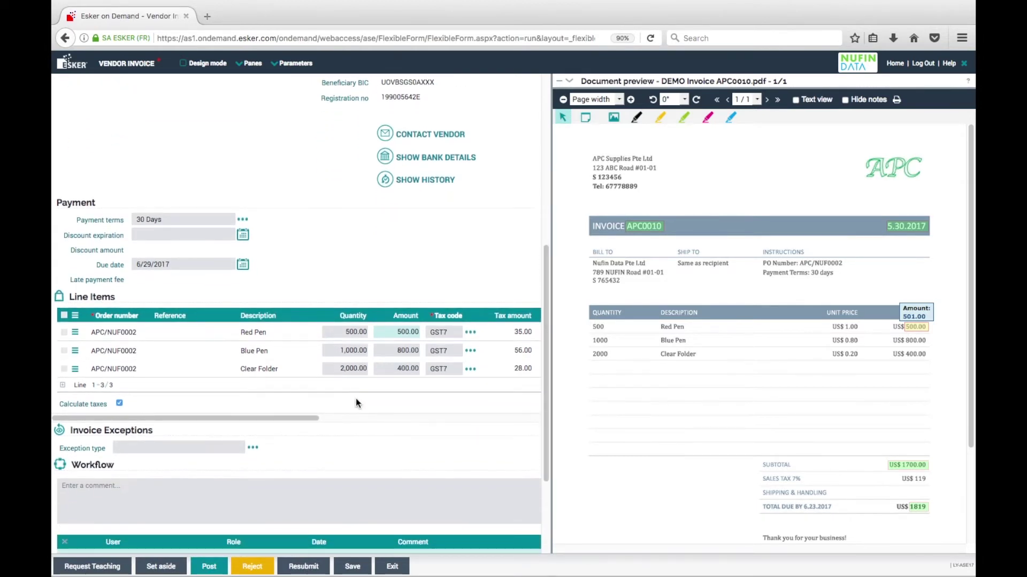
{"action": "scroll", "coordinate": [355, 403], "scroll_direction": "down", "scroll_amount": 2}
{"action": "left_click", "coordinate": [356, 399]}
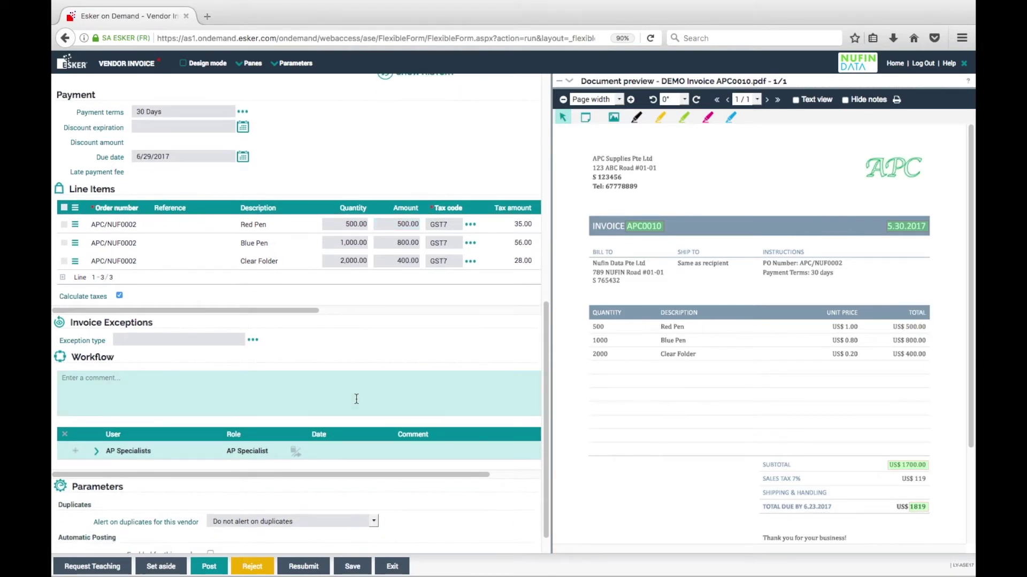
{"action": "type", "text": "For your approval"}
{"action": "left_click", "coordinate": [74, 451]}
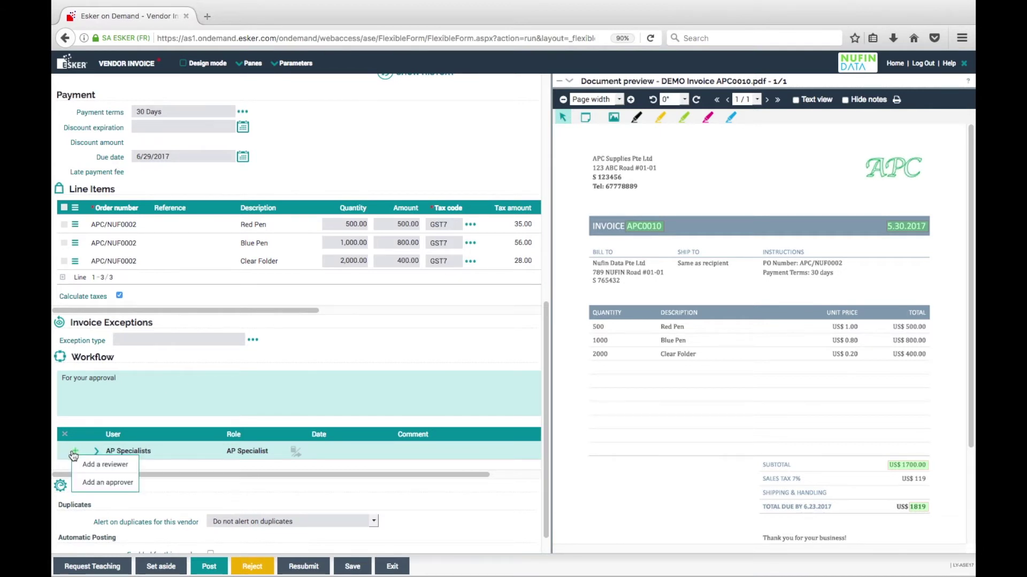
{"action": "left_click", "coordinate": [89, 484]}
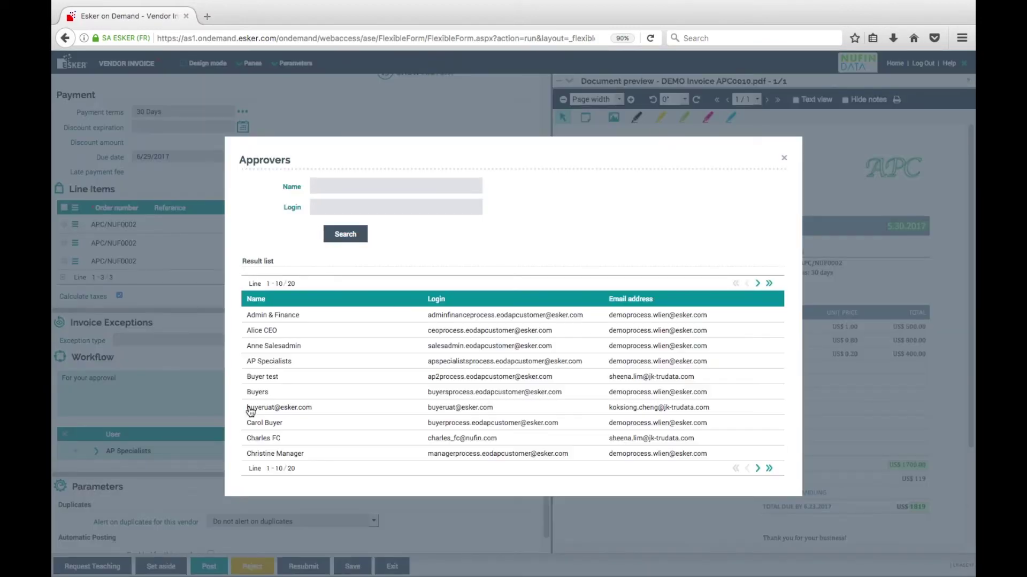
{"action": "left_click", "coordinate": [263, 438]}
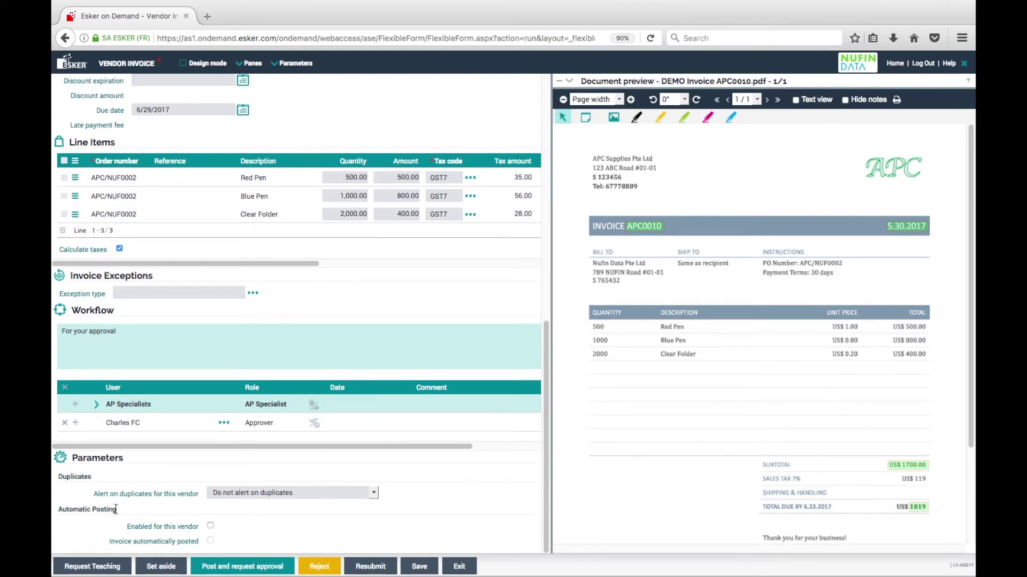
Step: Post the invoice and request approval, leaving automatic posting disabled for this vendor
{"action": "left_click", "coordinate": [210, 526]}
{"action": "left_click", "coordinate": [210, 527]}
{"action": "left_click", "coordinate": [251, 567]}
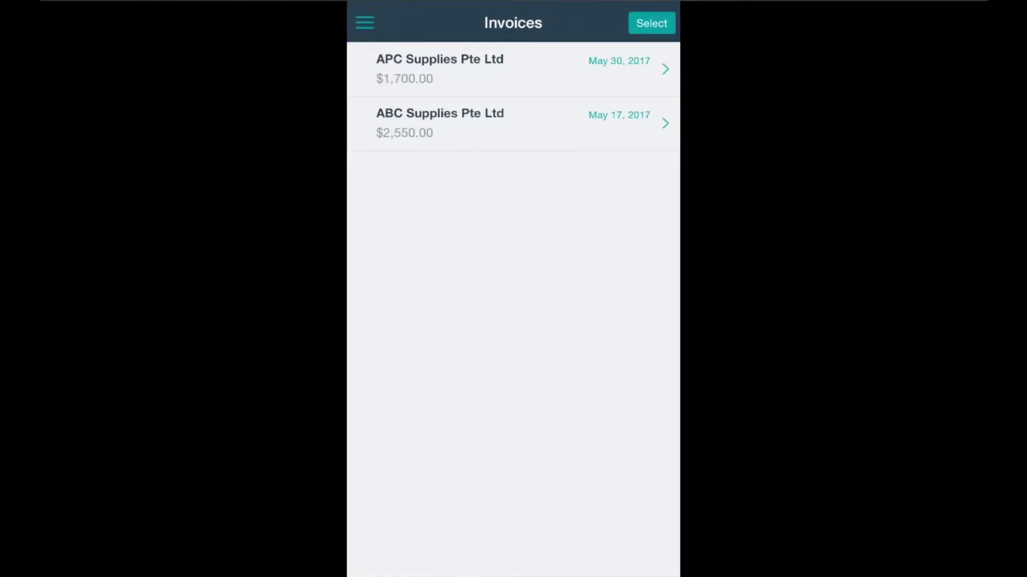
Step: In the mobile approval app, open the APC Supplies Pte Ltd invoice and review its Red Pen line item details
{"action": "left_click", "coordinate": [514, 70]}
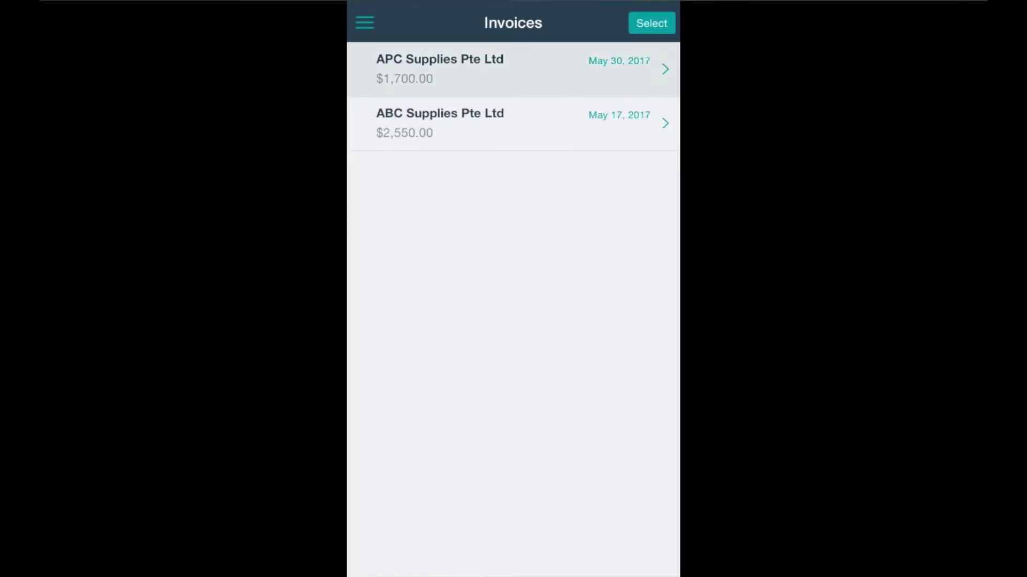
{"action": "left_click", "coordinate": [514, 141]}
{"action": "left_click", "coordinate": [514, 75]}
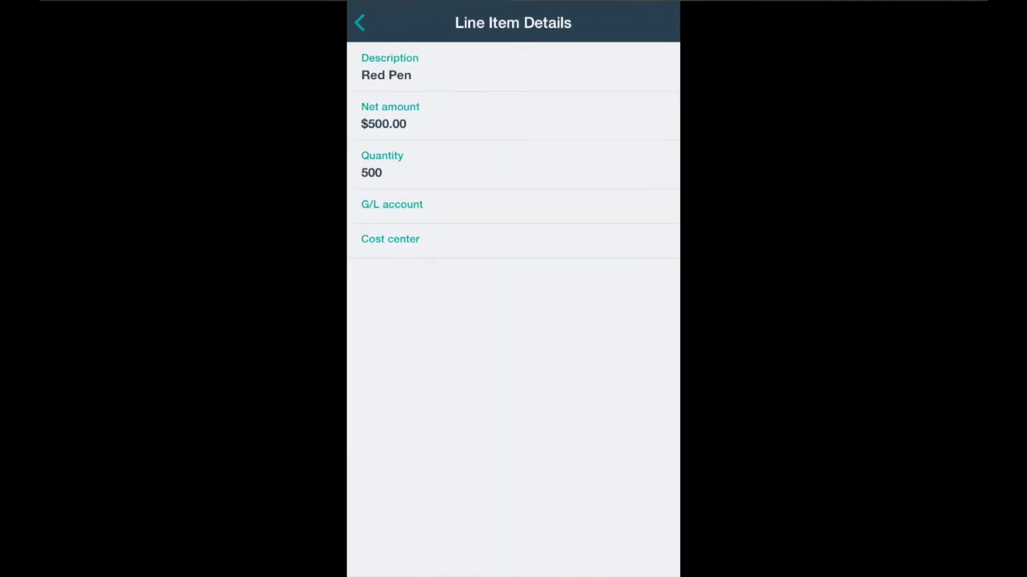
{"action": "left_click", "coordinate": [359, 22]}
{"action": "left_click", "coordinate": [359, 22]}
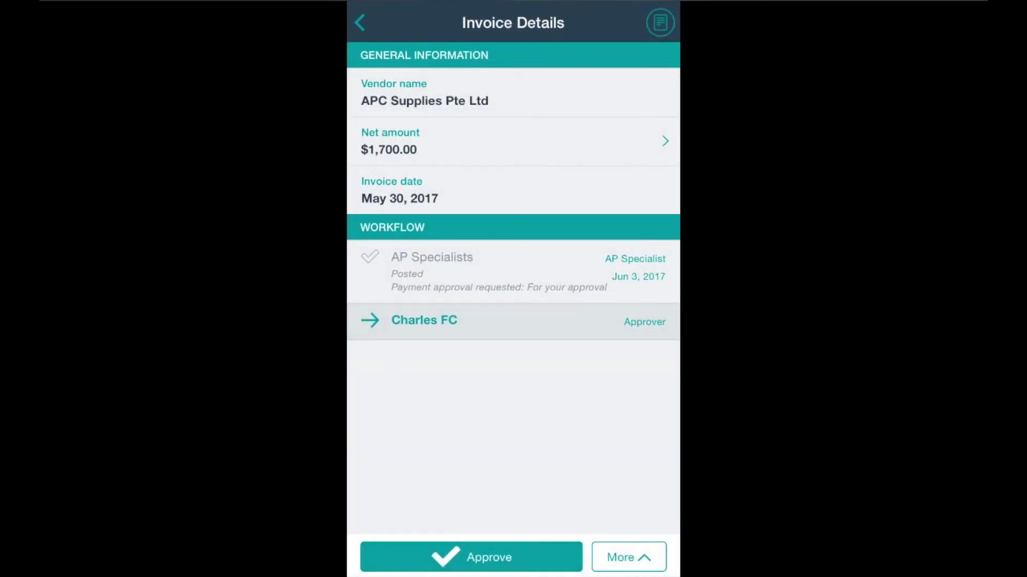
Step: Start approving the APC Supplies Pte Ltd invoice and enter the comment "Approved"
{"action": "left_click", "coordinate": [470, 557]}
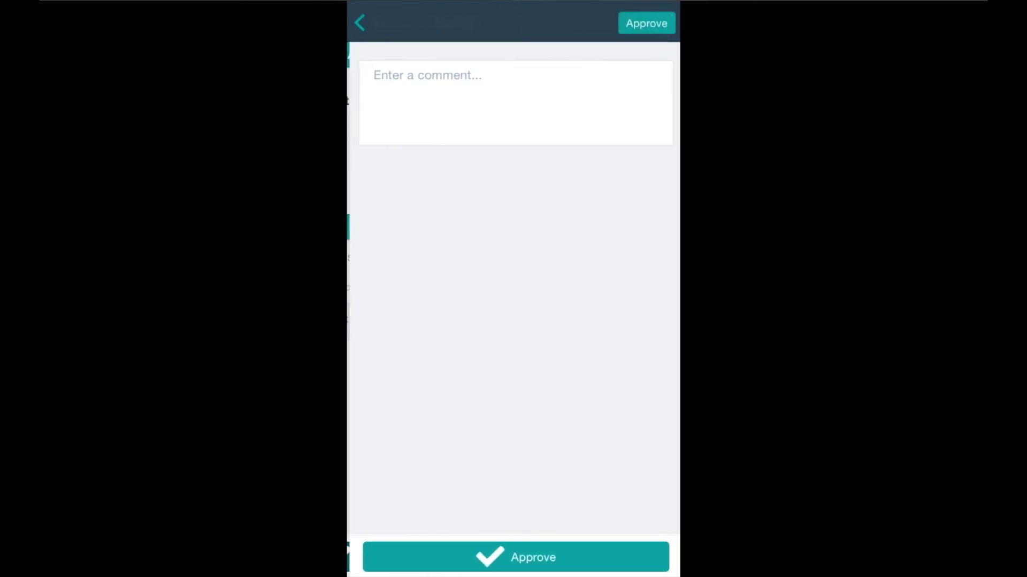
{"action": "left_click", "coordinate": [428, 80]}
{"action": "type", "text": "App"}
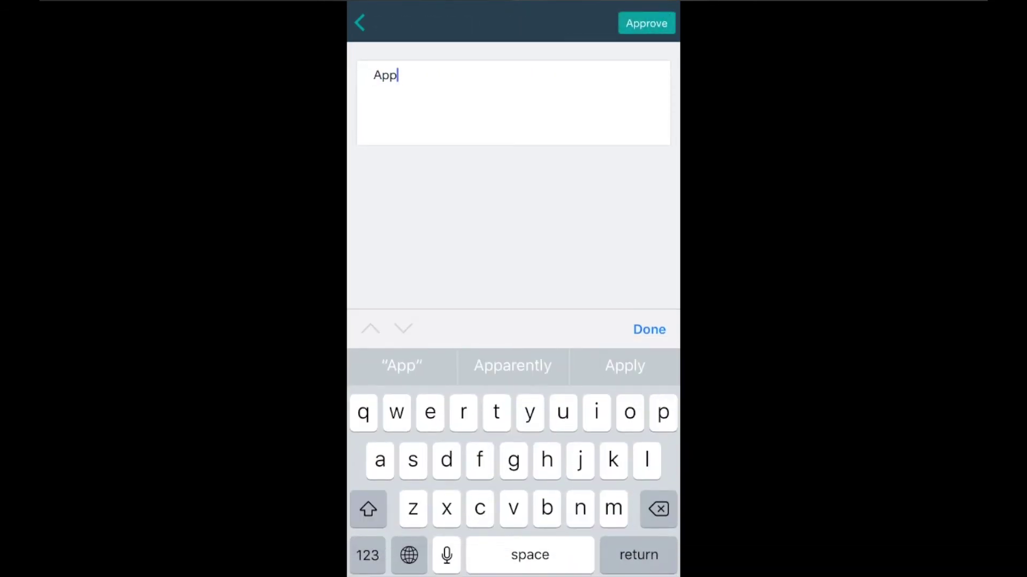
{"action": "type", "text": "roved"}
{"action": "left_click", "coordinate": [649, 330]}
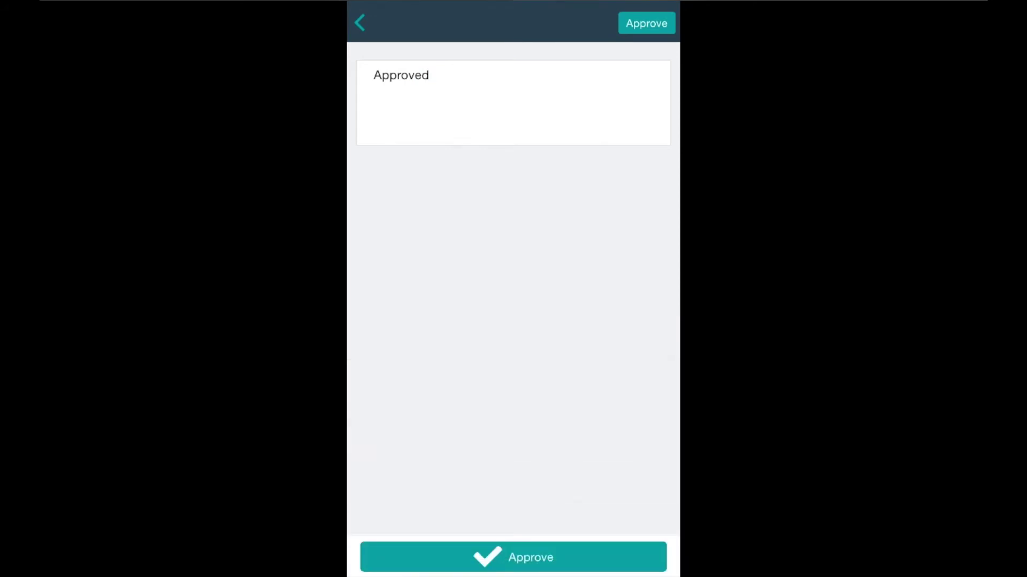
Step: Submit the approval of the APC Supplies Pte Ltd invoice with the entered comment
{"action": "left_click", "coordinate": [512, 557]}
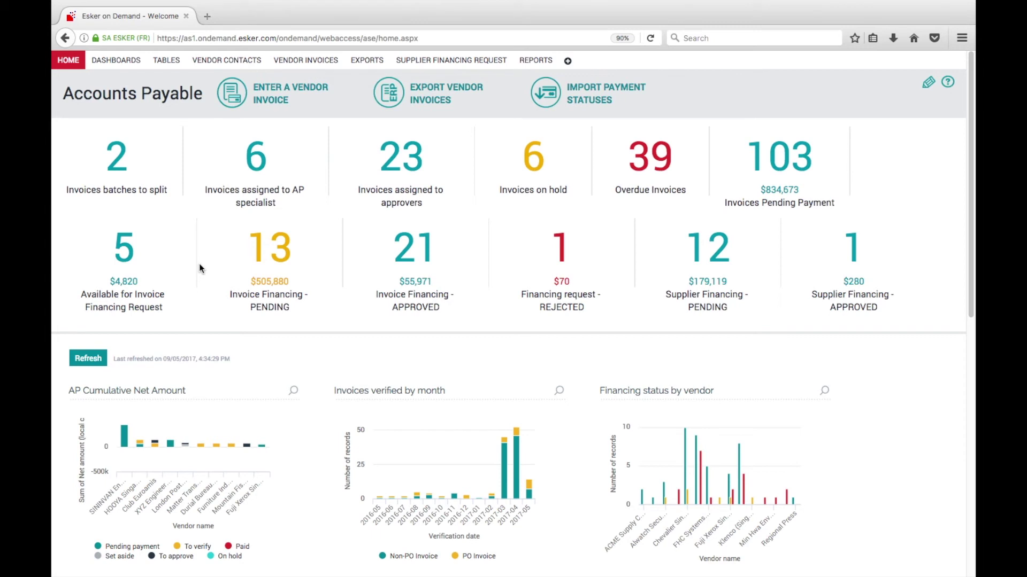
Step: Open APC Supplies Pte Ltd invoice APC0010 from the invoices available for financing request, review its details and start asking for financing
{"action": "left_click", "coordinate": [123, 261]}
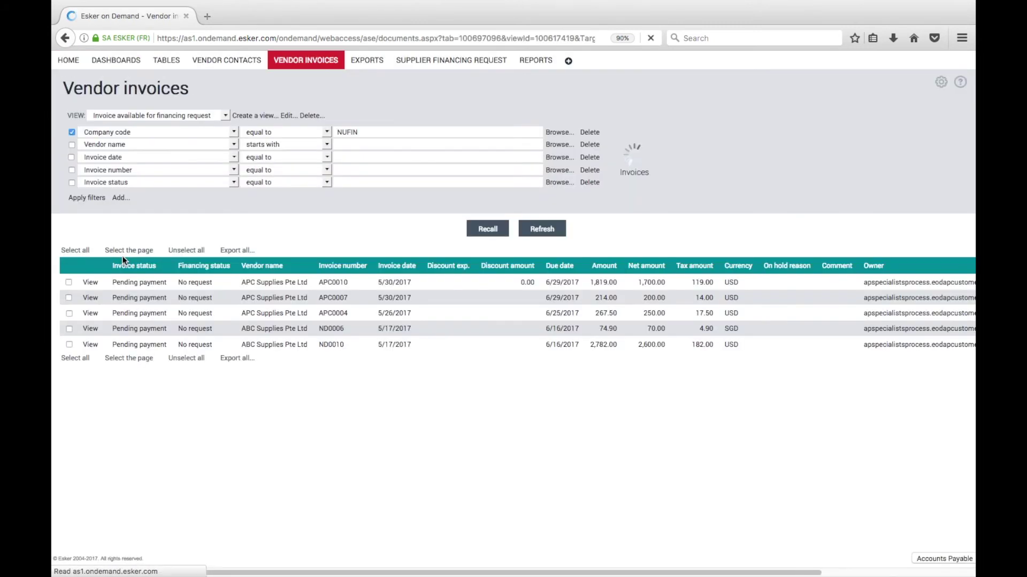
{"action": "left_click", "coordinate": [268, 282]}
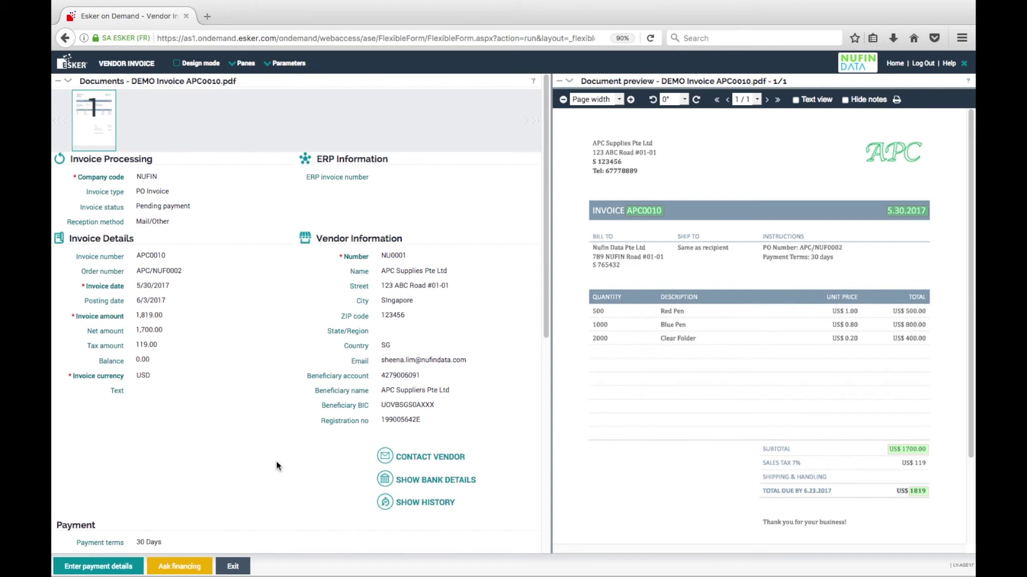
{"action": "scroll", "coordinate": [276, 461], "scroll_direction": "down", "scroll_amount": 3}
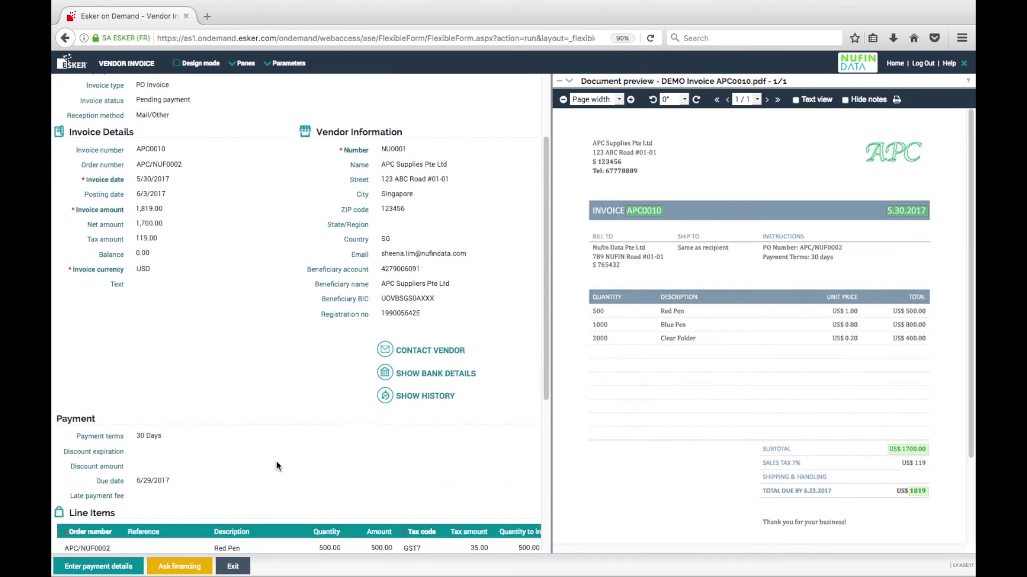
{"action": "left_click", "coordinate": [179, 568]}
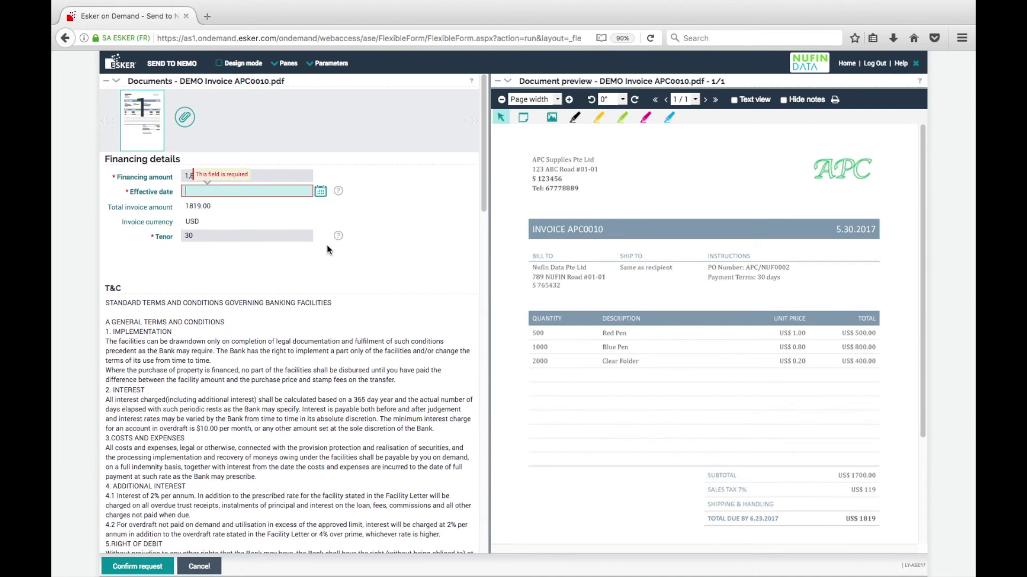
Step: Set the financing request's effective date to 6/13/2017 and its financing amount to 1,600
{"action": "left_click", "coordinate": [320, 192]}
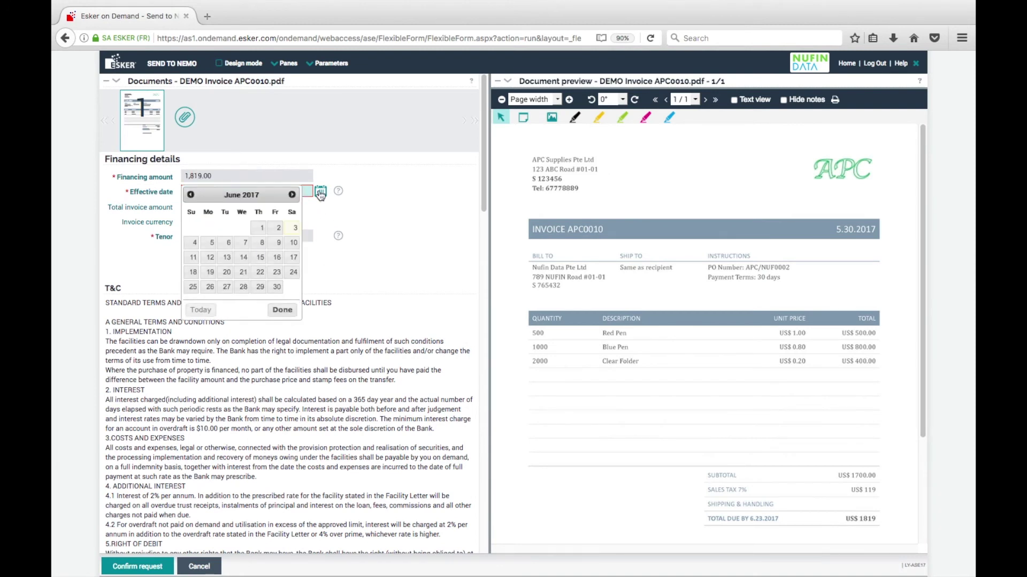
{"action": "left_click", "coordinate": [228, 258]}
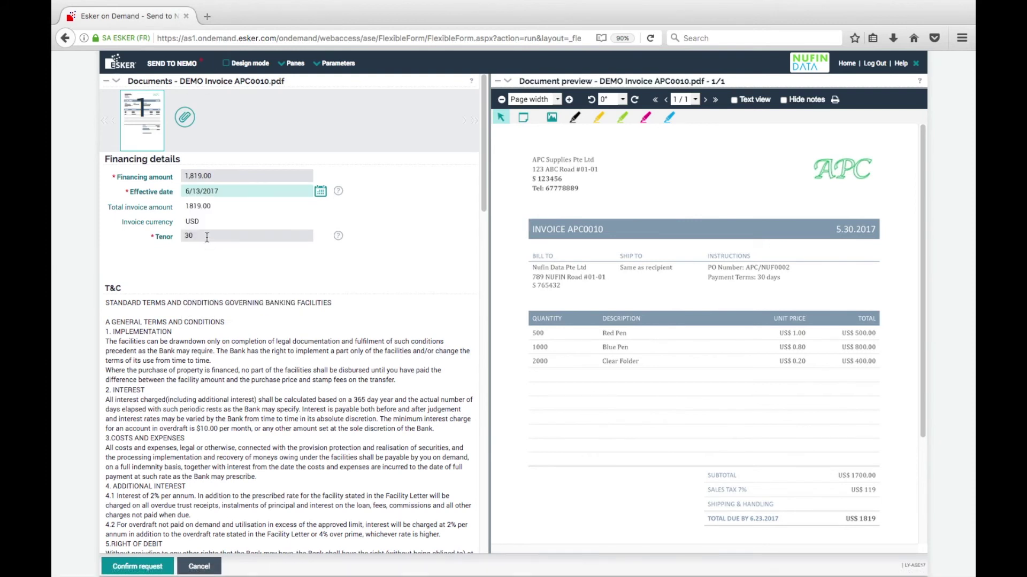
{"action": "left_click", "coordinate": [202, 176]}
{"action": "key", "text": "BackSpace"}
{"action": "key", "text": "BackSpace"}
{"action": "key", "text": "BackSpace"}
{"action": "type", "text": "600"}
Step: Accept the terms and conditions, then submit and confirm the financing request for invoice APC0010
{"action": "scroll", "coordinate": [382, 275], "scroll_direction": "down", "scroll_amount": 2}
{"action": "scroll", "coordinate": [381, 276], "scroll_direction": "down", "scroll_amount": 15}
{"action": "scroll", "coordinate": [381, 274], "scroll_direction": "down", "scroll_amount": 6}
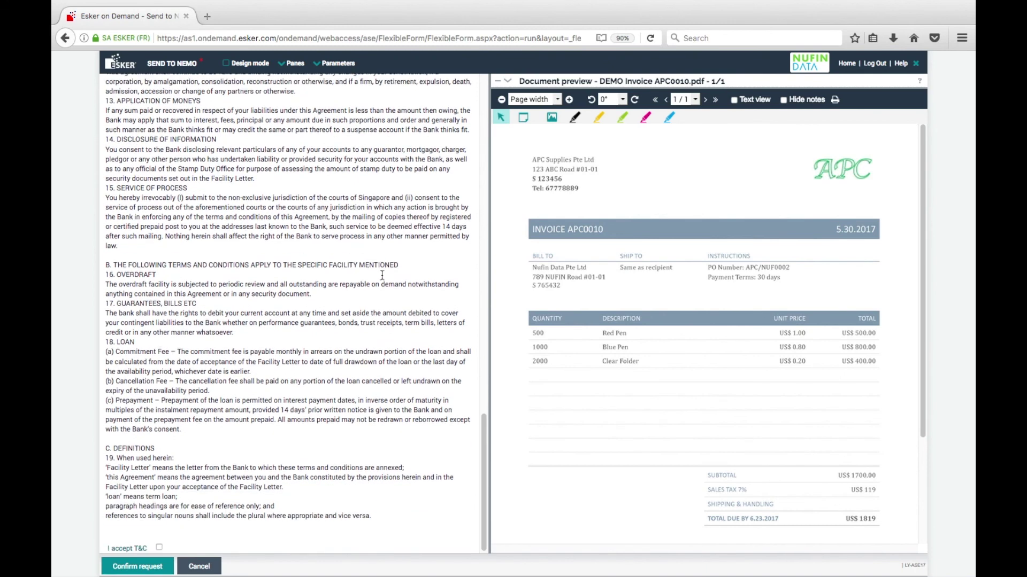
{"action": "scroll", "coordinate": [381, 275], "scroll_direction": "down", "scroll_amount": 1}
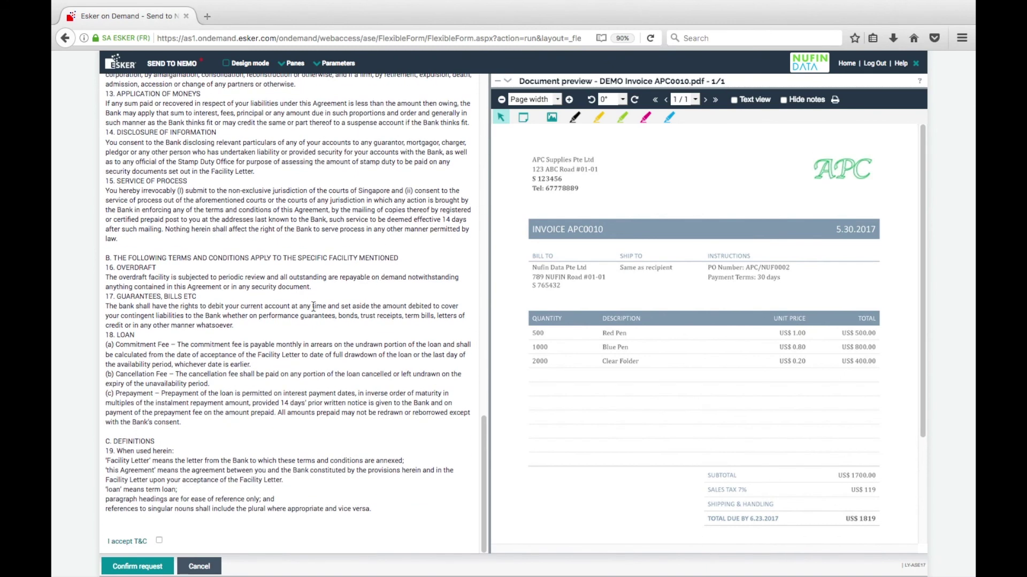
{"action": "left_click", "coordinate": [160, 541]}
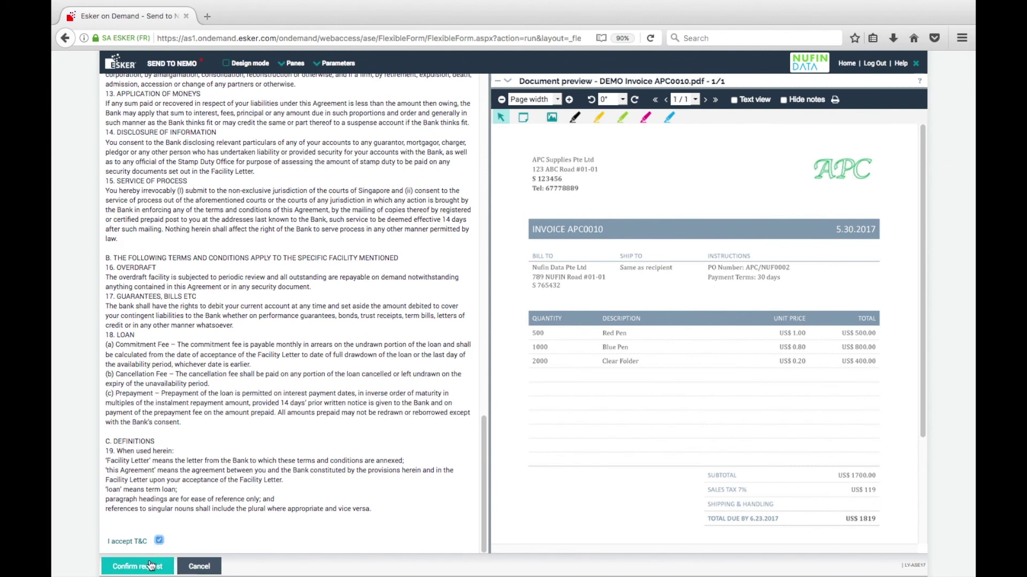
{"action": "left_click", "coordinate": [150, 566]}
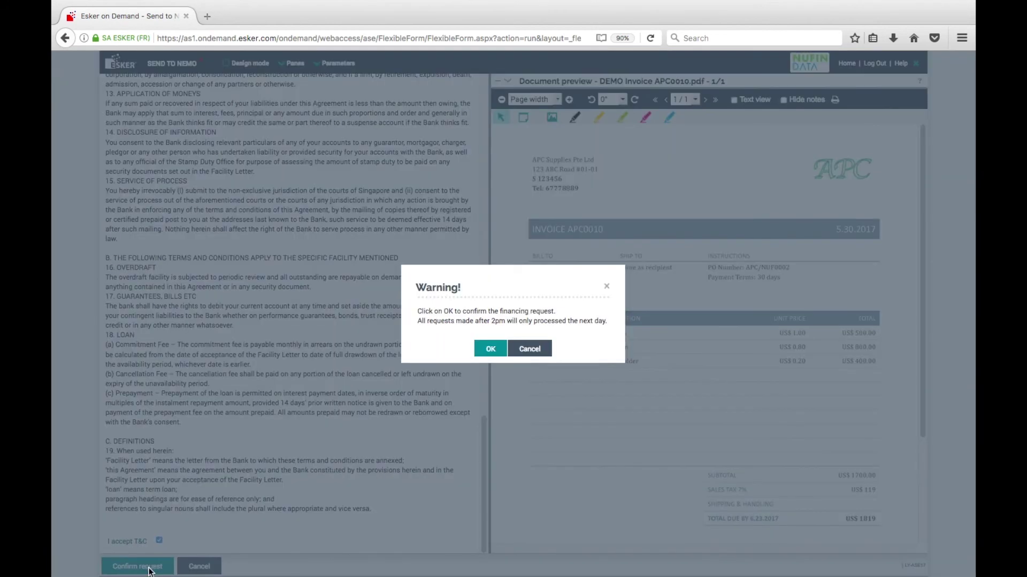
{"action": "left_click", "coordinate": [484, 347]}
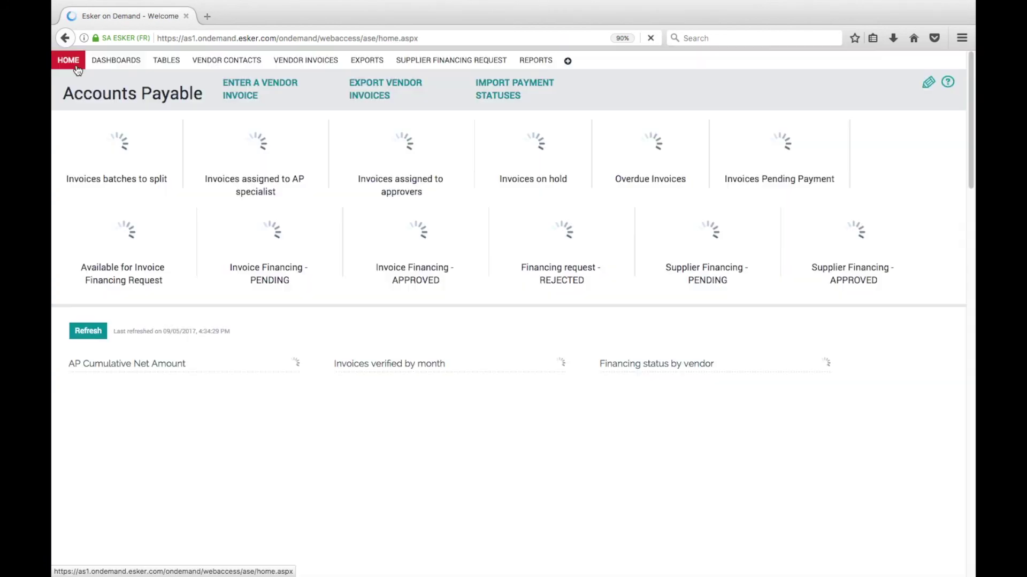